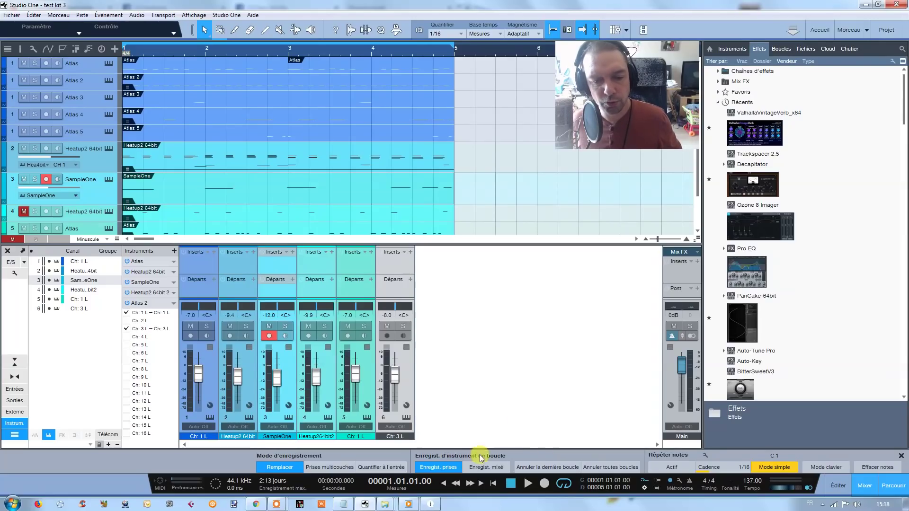
Listen to the SampleOne track soloed, and compare it with the full mix after removing the solo
{"action": "left_click", "coordinate": [35, 179]}
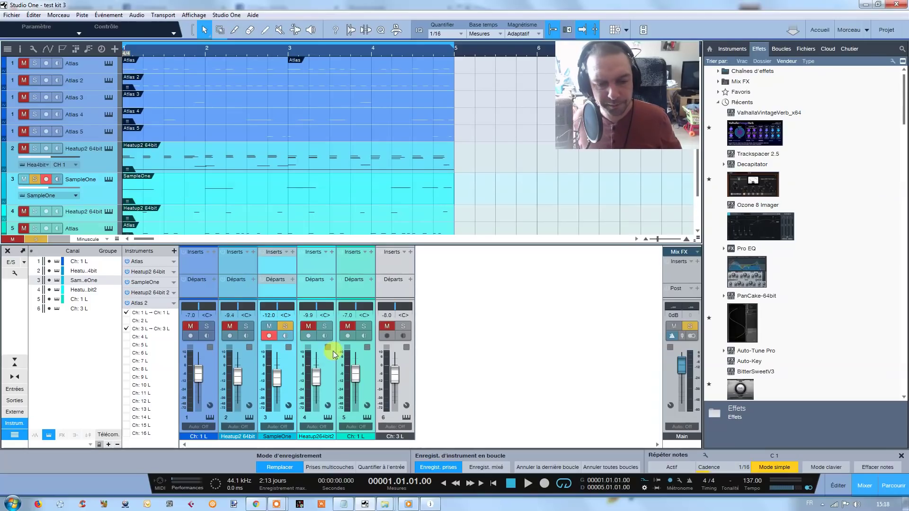
{"action": "left_click", "coordinate": [523, 483]}
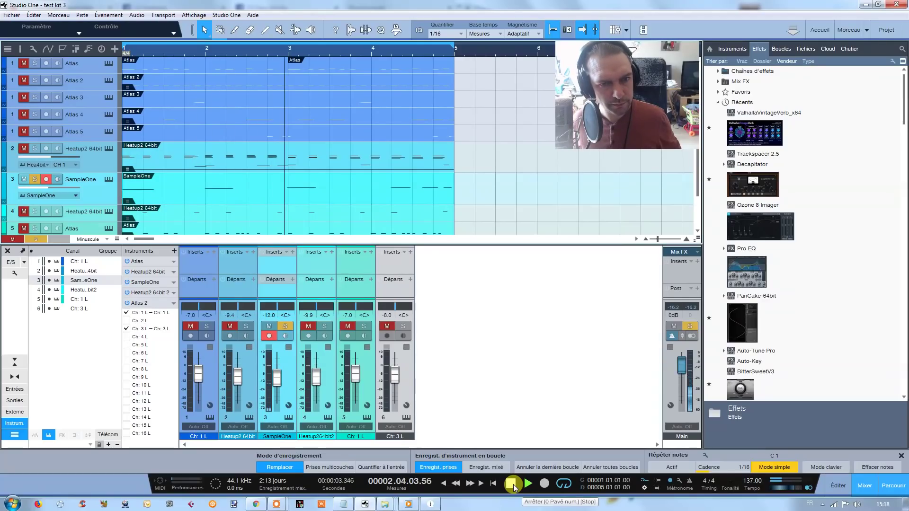
{"action": "left_click", "coordinate": [511, 484]}
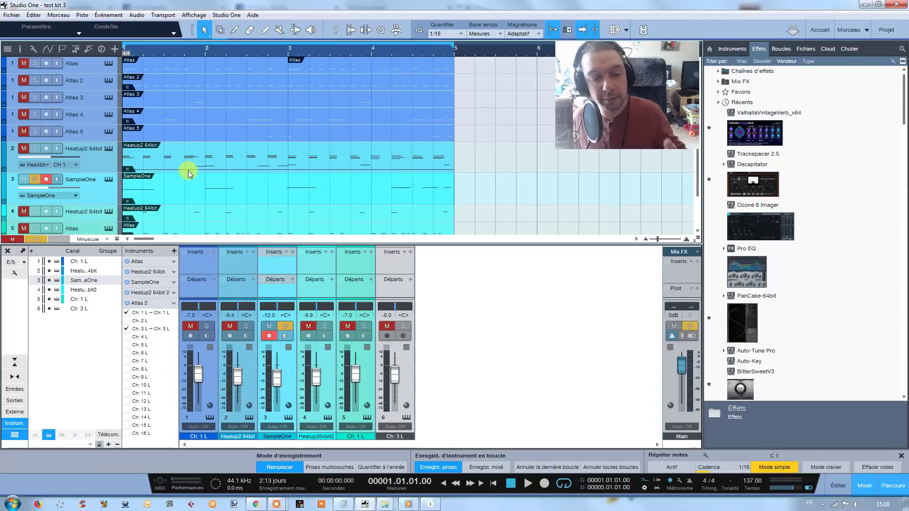
{"action": "left_click", "coordinate": [36, 178]}
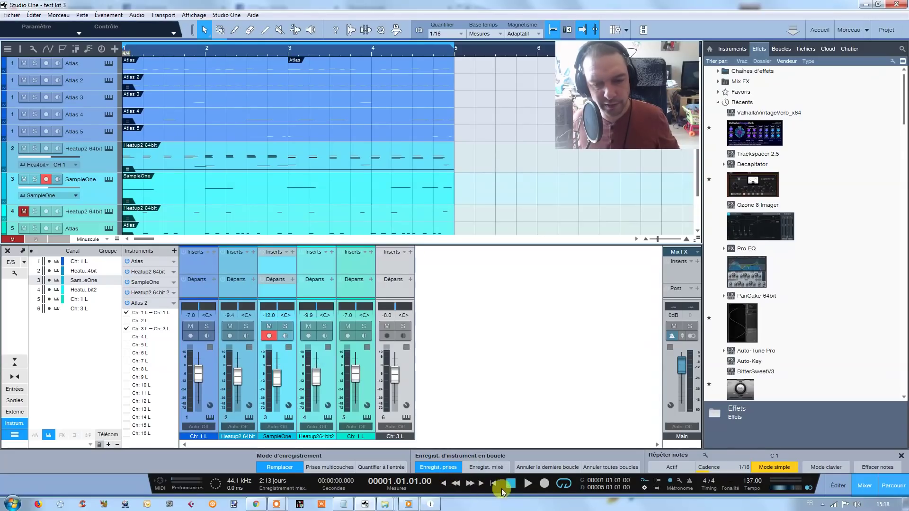
{"action": "left_click", "coordinate": [527, 484]}
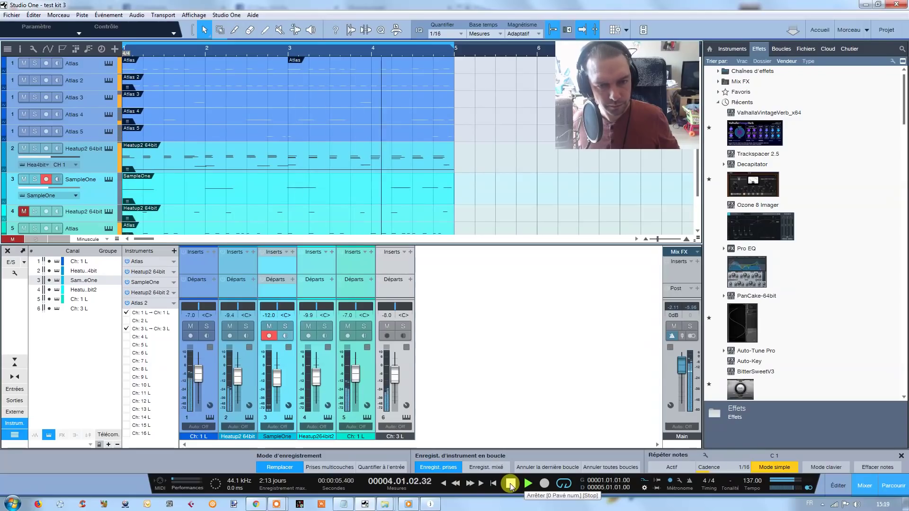
{"action": "left_click", "coordinate": [510, 484]}
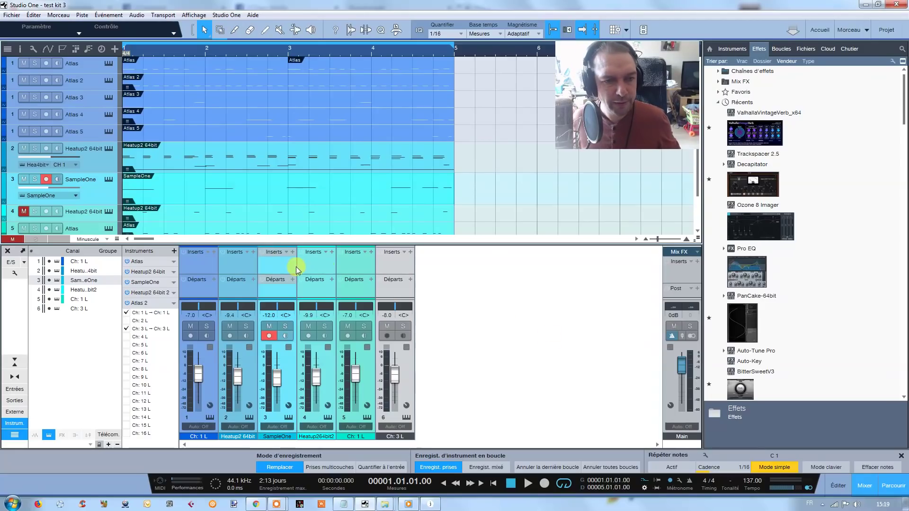
Insert ValhallaVintageVerb on the SampleOne channel and set its mix to 14.8 %
{"action": "left_click", "coordinate": [291, 255]}
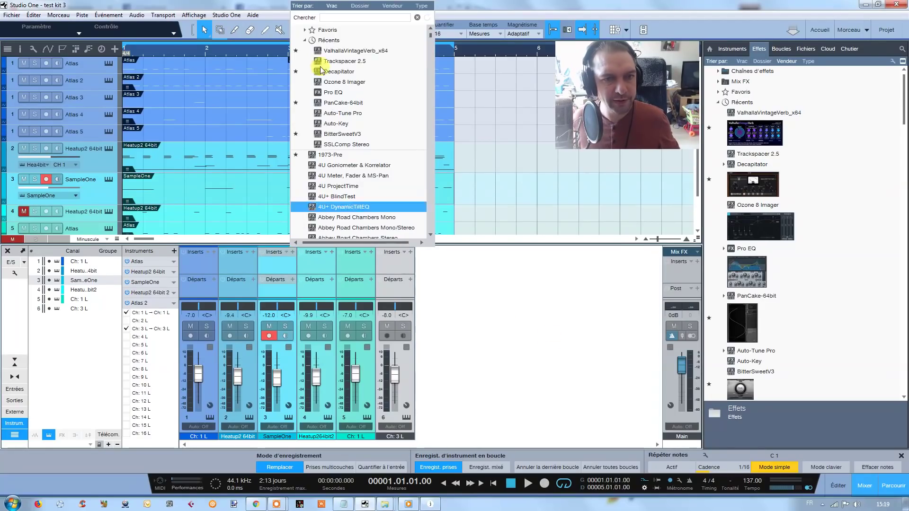
{"action": "left_click", "coordinate": [332, 37]}
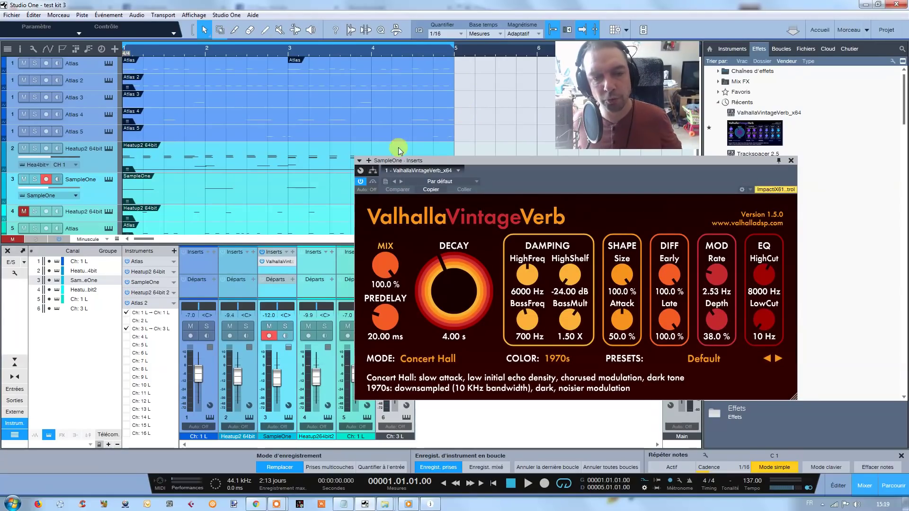
{"action": "left_click_drag", "start_coordinate": [385, 266], "coordinate": [387, 286]}
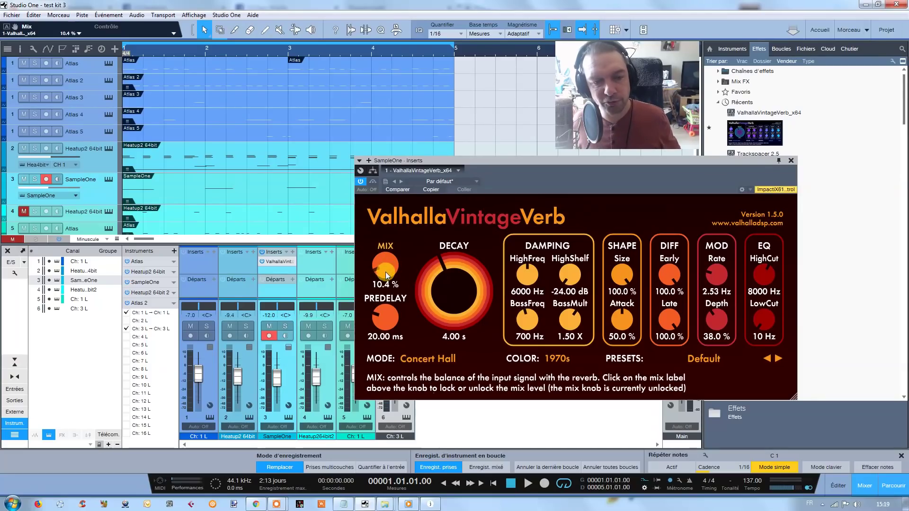
{"action": "left_click_drag", "start_coordinate": [385, 270], "coordinate": [382, 266]}
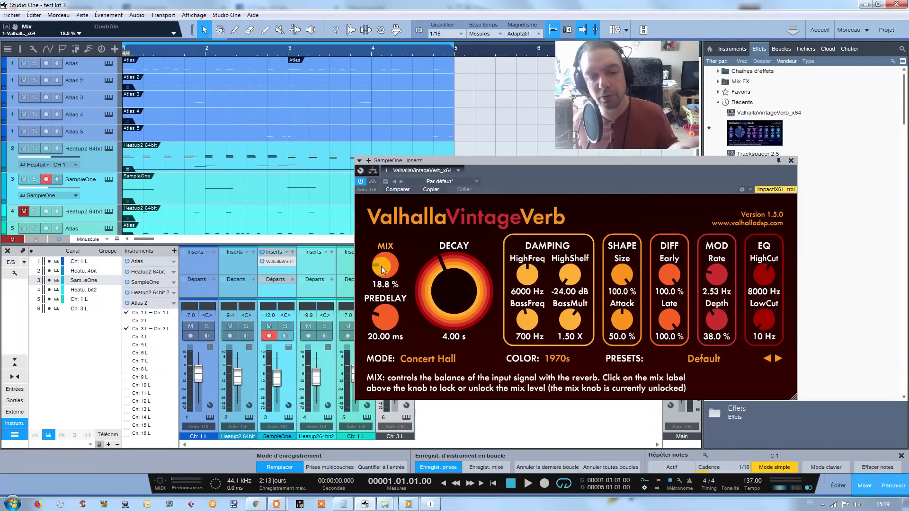
{"action": "left_click_drag", "start_coordinate": [382, 266], "coordinate": [365, 271]}
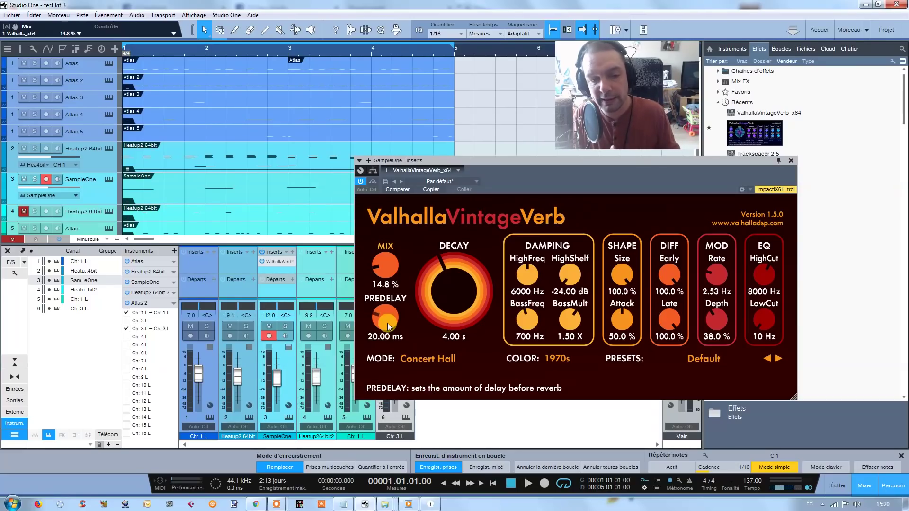
Set the reverb's predelay to 1.18 ms, its decay to 0.92 s and its mode to Room
{"action": "mouse_move", "coordinate": [387, 323]}
{"action": "left_mouse_down"}
{"action": "mouse_move", "coordinate": [384, 314]}
{"action": "mouse_move", "coordinate": [385, 337]}
{"action": "mouse_move", "coordinate": [384, 319]}
{"action": "left_mouse_up"}
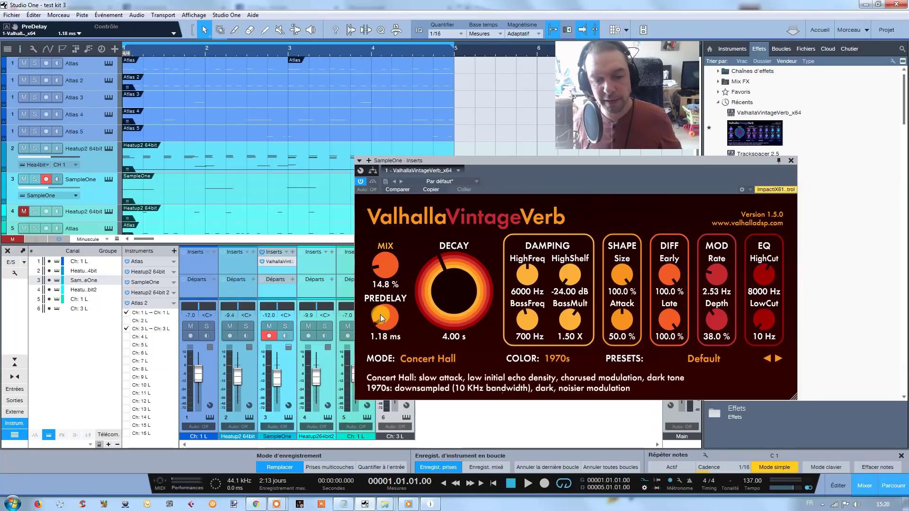
{"action": "left_click_drag", "start_coordinate": [452, 270], "coordinate": [441, 286]}
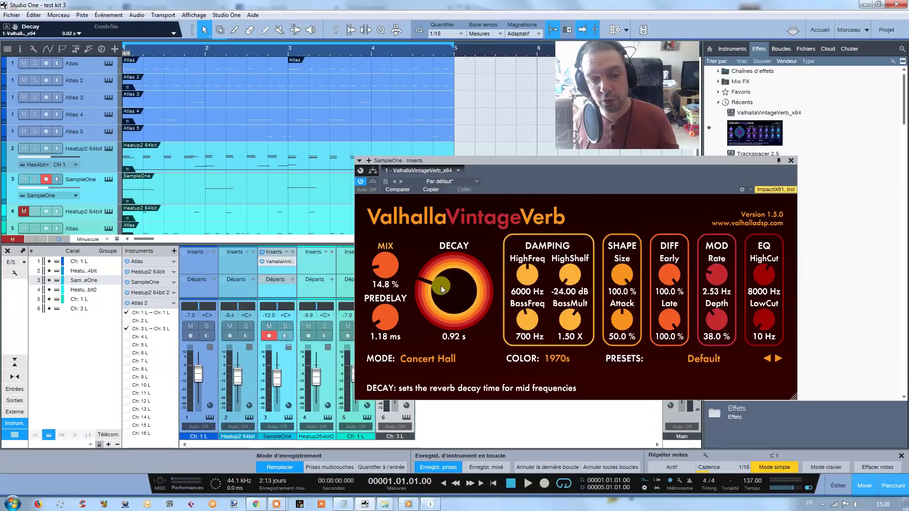
{"action": "left_click", "coordinate": [442, 358]}
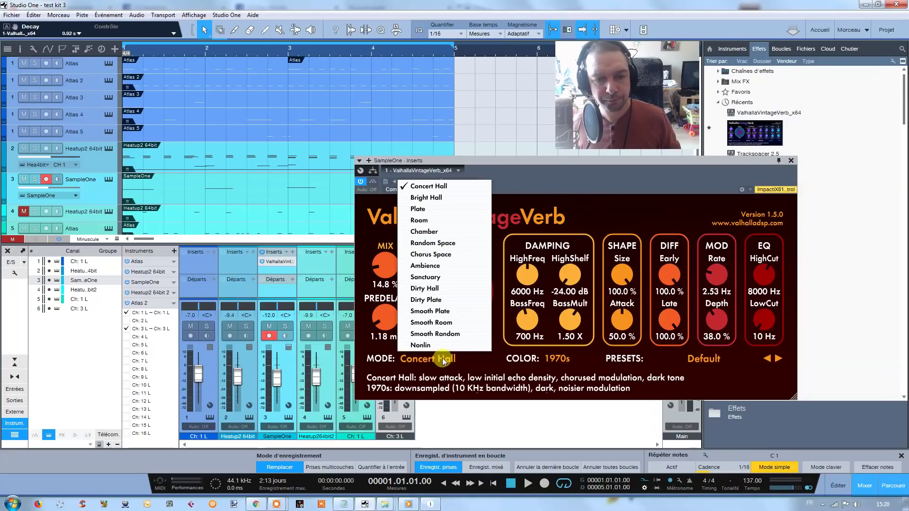
{"action": "left_click", "coordinate": [428, 220]}
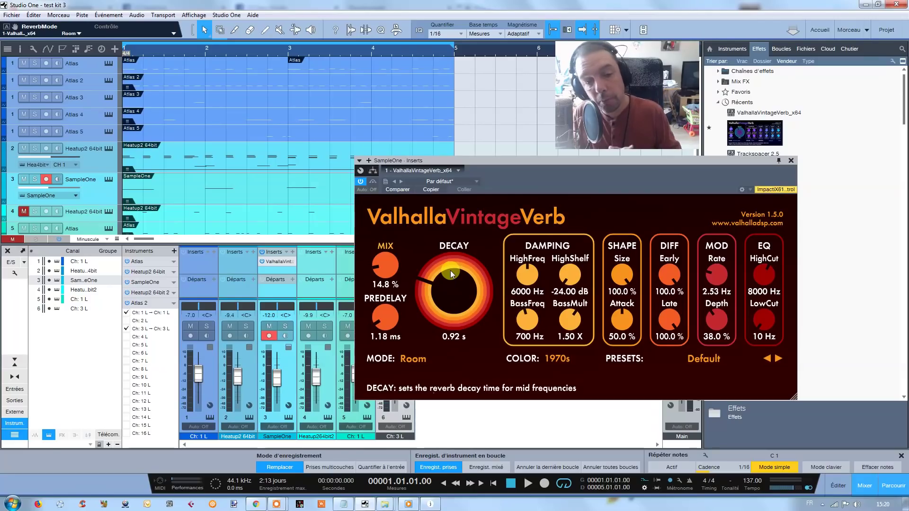
{"action": "left_click", "coordinate": [402, 363]}
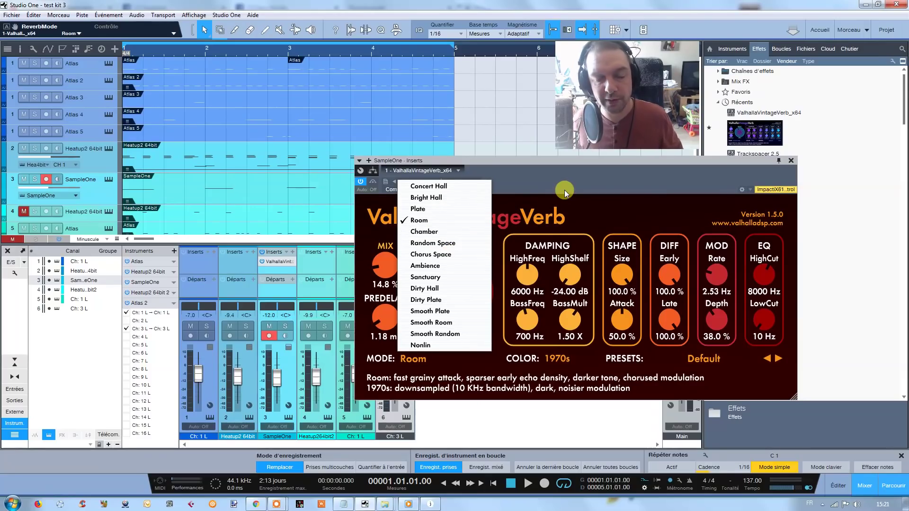
{"action": "left_click", "coordinate": [505, 374]}
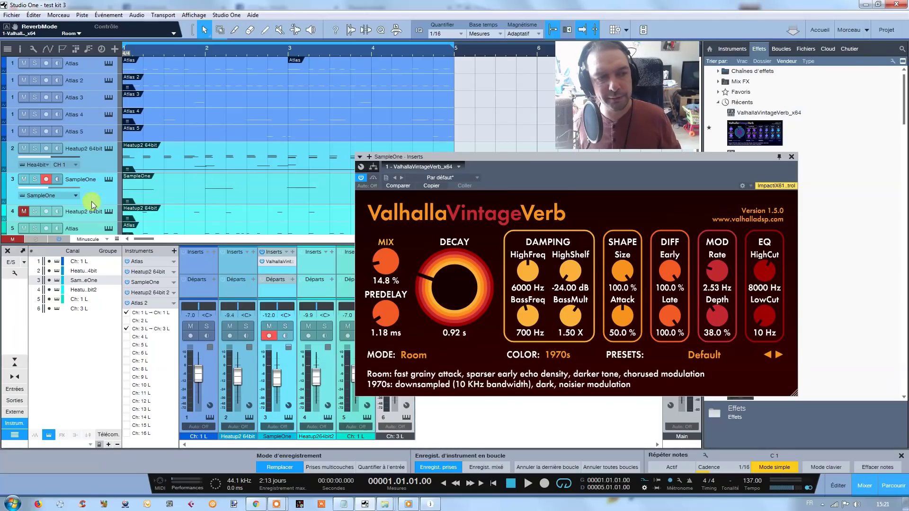
Solo the SampleOne track and set the reverb's HighCut to 1000 Hz
{"action": "left_click", "coordinate": [35, 179]}
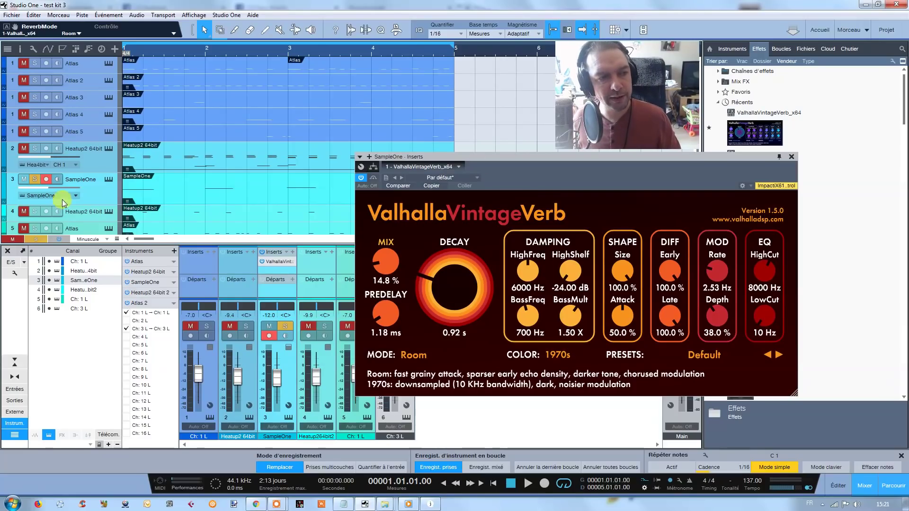
{"action": "left_click_drag", "start_coordinate": [761, 271], "coordinate": [765, 279]}
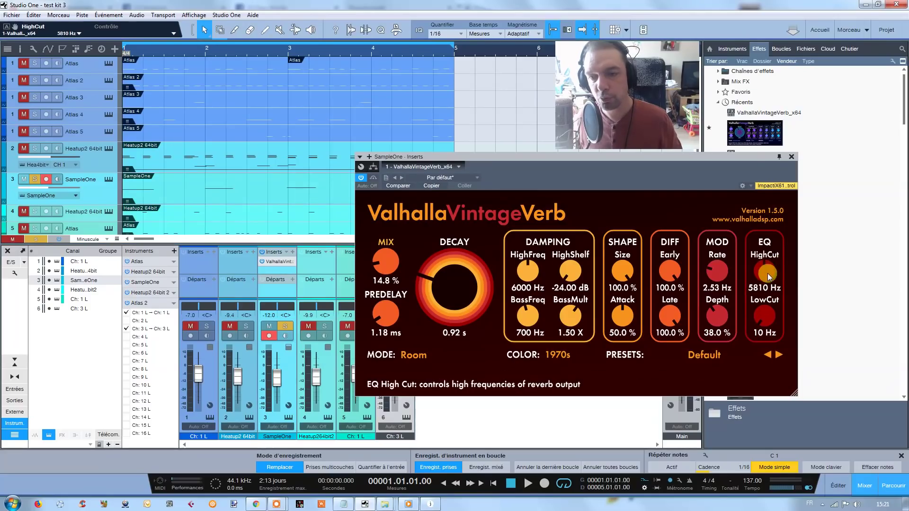
{"action": "mouse_move", "coordinate": [766, 277]}
{"action": "left_mouse_down"}
{"action": "mouse_move", "coordinate": [767, 290]}
{"action": "mouse_move", "coordinate": [765, 277]}
{"action": "left_mouse_up"}
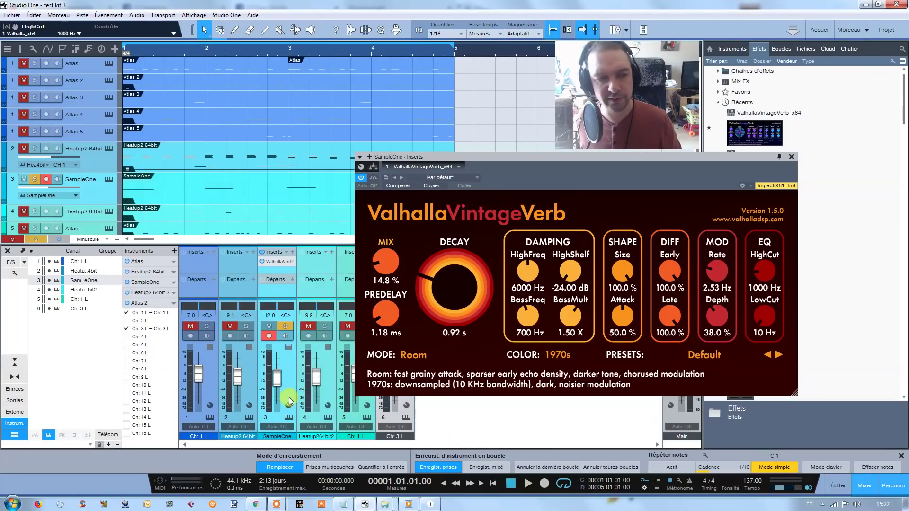
Play the soloed track, compare it with the reverb bypassed, and set the reverb's LowCut to 80 Hz
{"action": "left_click", "coordinate": [529, 483]}
{"action": "left_click_drag", "start_coordinate": [765, 322], "coordinate": [763, 291]}
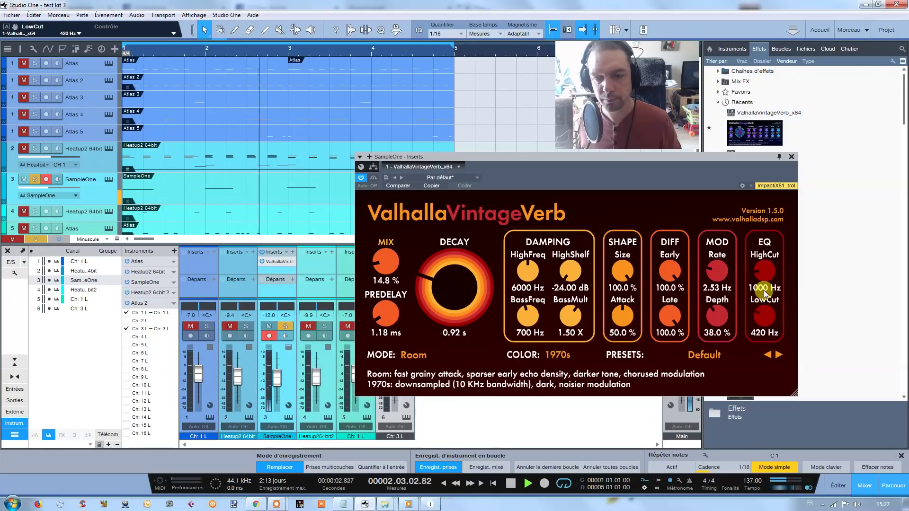
{"action": "left_click_drag", "start_coordinate": [763, 291], "coordinate": [766, 313]}
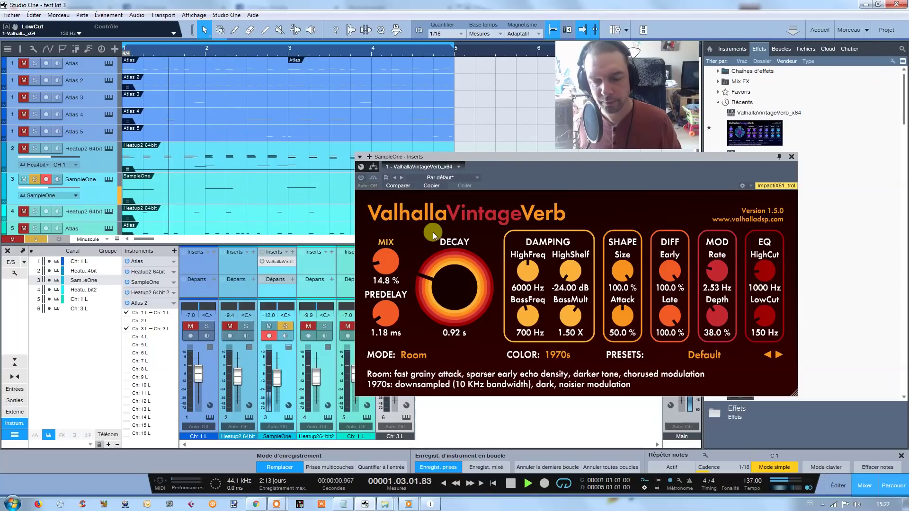
{"action": "left_click", "coordinate": [362, 177]}
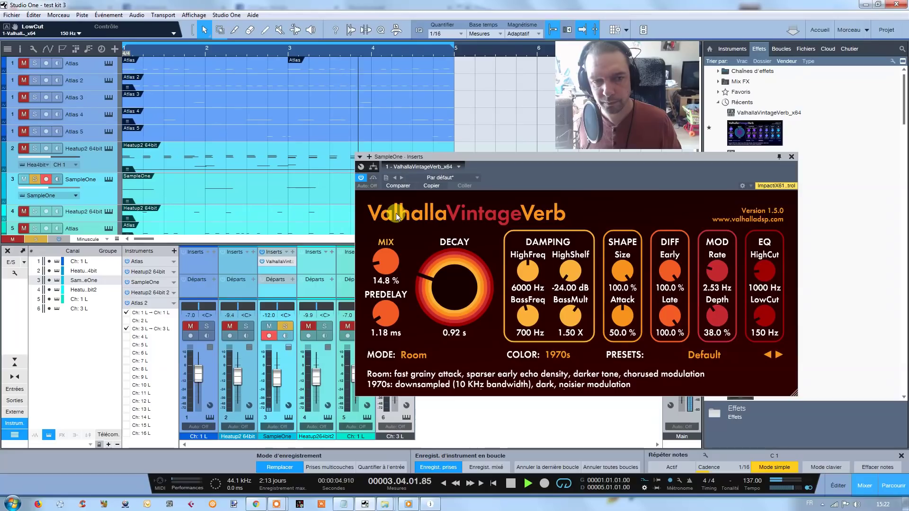
{"action": "left_click_drag", "start_coordinate": [763, 316], "coordinate": [764, 323]}
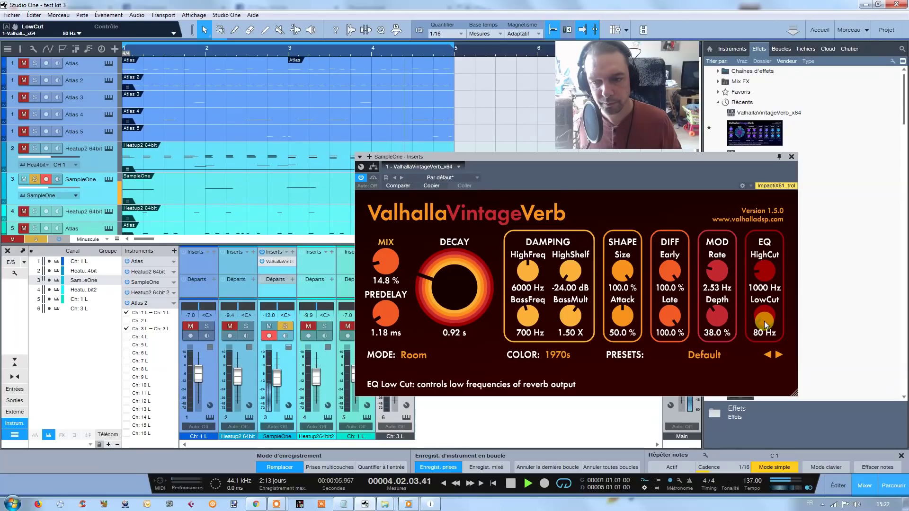
{"action": "left_click", "coordinate": [513, 485]}
{"action": "left_click", "coordinate": [513, 487]}
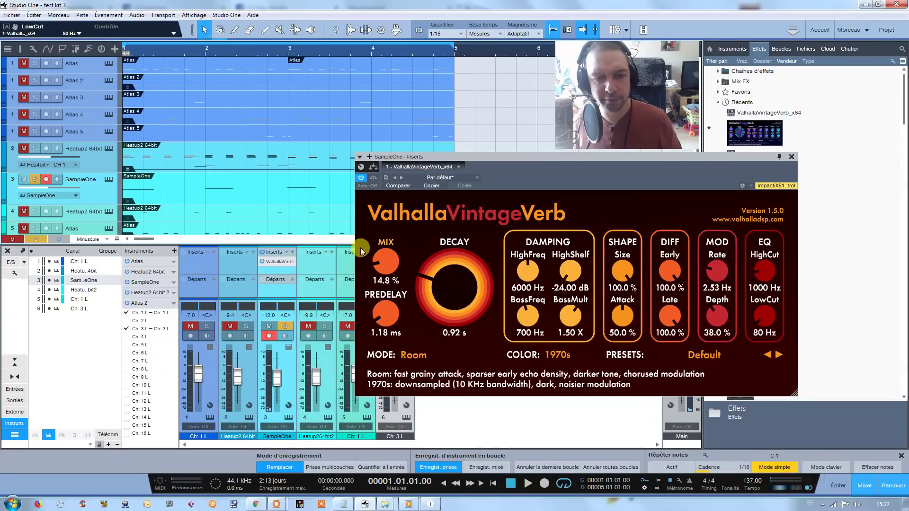
Remove the SampleOne solo and compare the full mix with the reverb bypassed and active
{"action": "left_click", "coordinate": [35, 179]}
{"action": "left_click", "coordinate": [361, 178]}
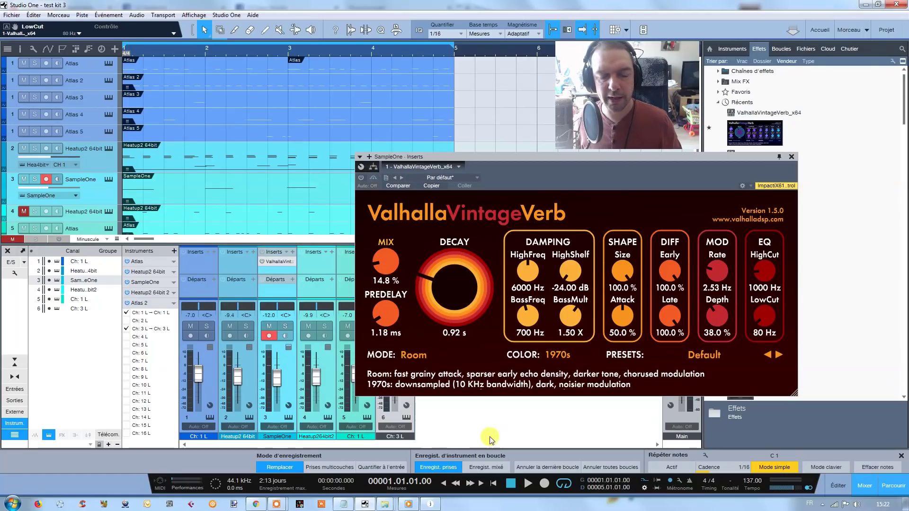
{"action": "left_click", "coordinate": [528, 483]}
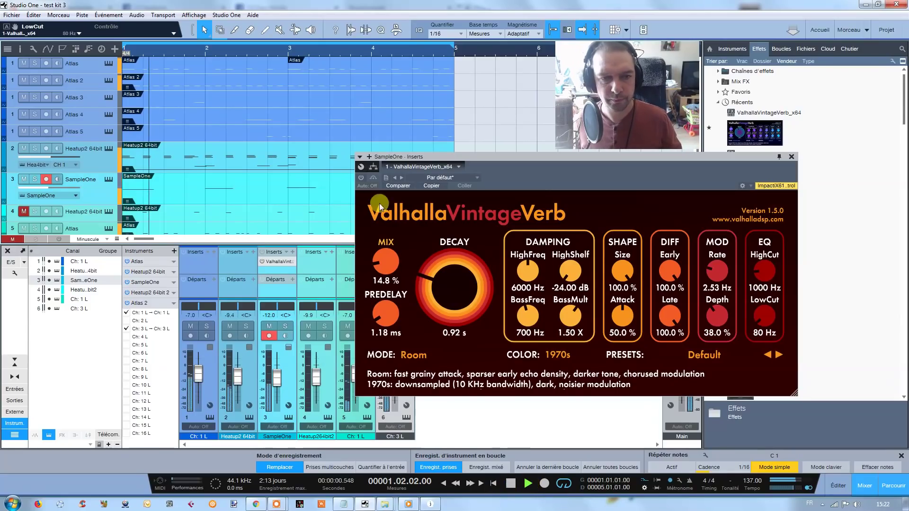
{"action": "left_click", "coordinate": [361, 178]}
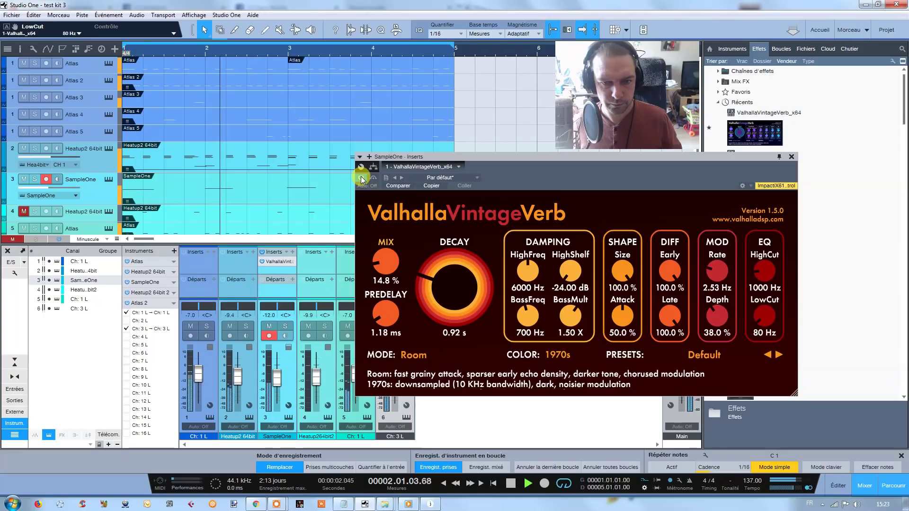
Set the reverb's decay to 0.96 s and predelay to 3.78 ms while the full mix plays, and stop playback
{"action": "left_click_drag", "start_coordinate": [439, 299], "coordinate": [433, 304]}
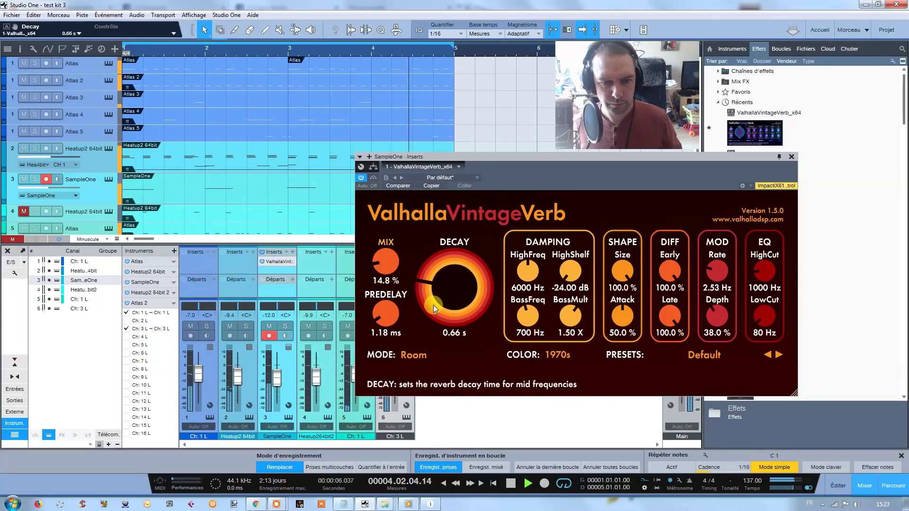
{"action": "left_click_drag", "start_coordinate": [765, 319], "coordinate": [764, 320]}
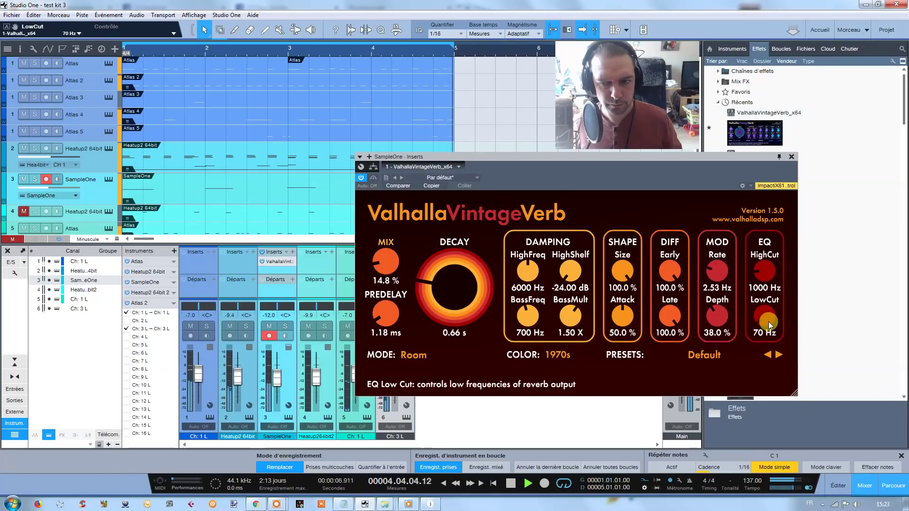
{"action": "left_click_drag", "start_coordinate": [464, 311], "coordinate": [464, 307]}
{"action": "left_click_drag", "start_coordinate": [397, 317], "coordinate": [397, 307]}
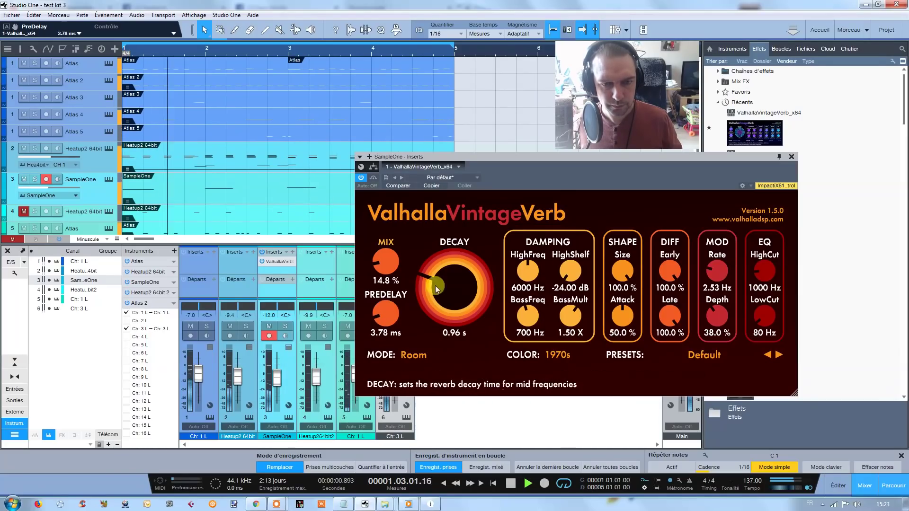
{"action": "left_click", "coordinate": [510, 483]}
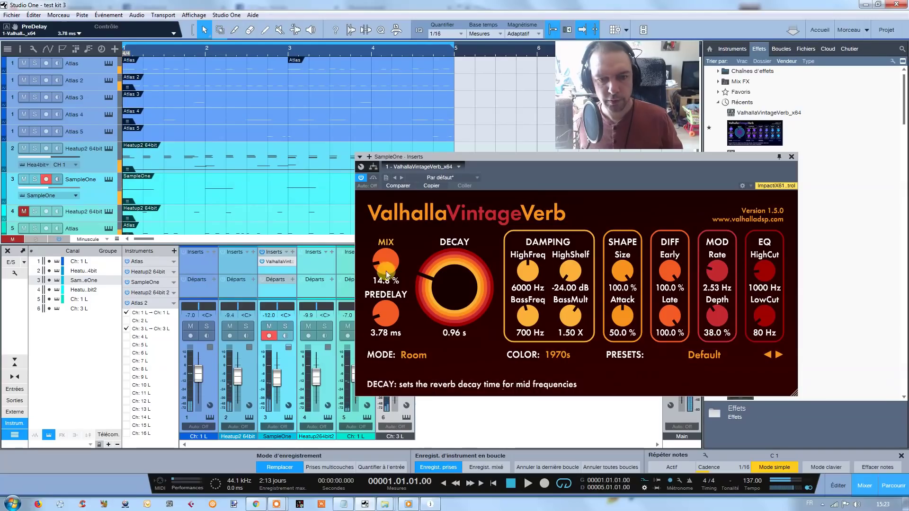
Set the reverb's color to NOW and compare the playing mix with the reverb bypassed and active
{"action": "left_click", "coordinate": [557, 354]}
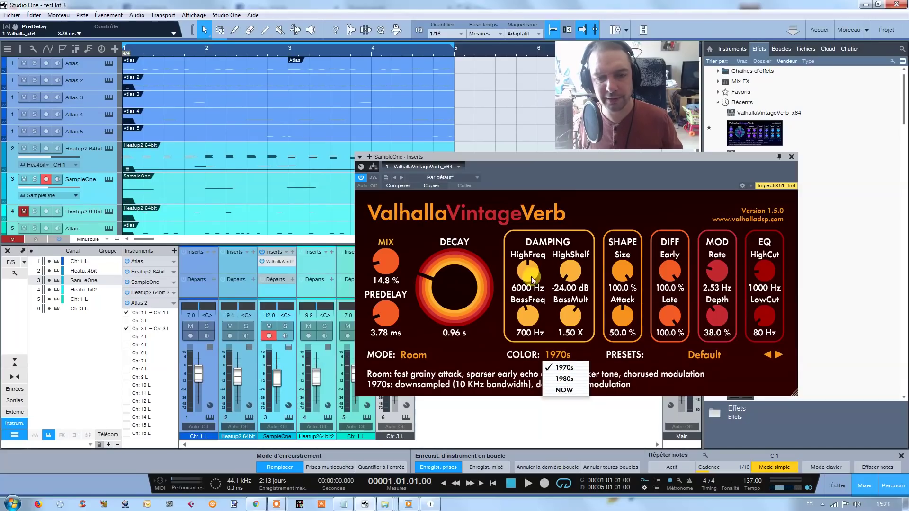
{"action": "left_click", "coordinate": [572, 392]}
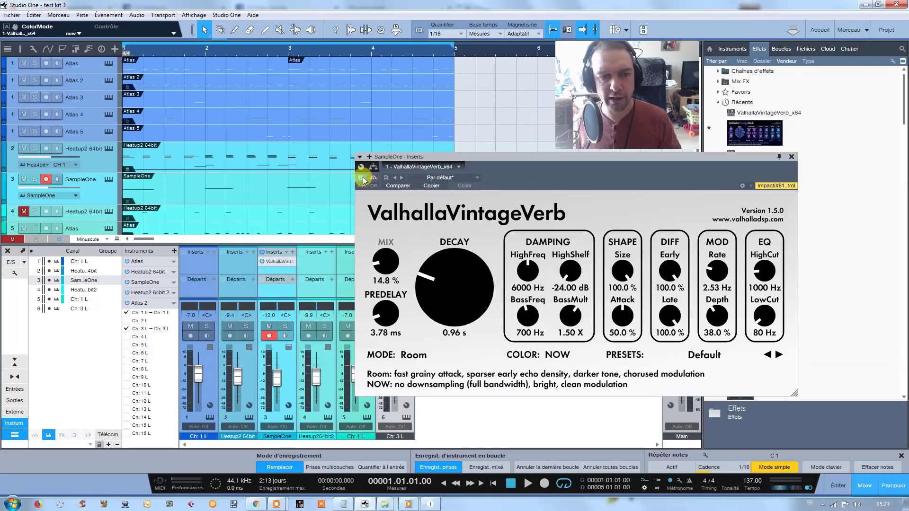
{"action": "left_click", "coordinate": [445, 483]}
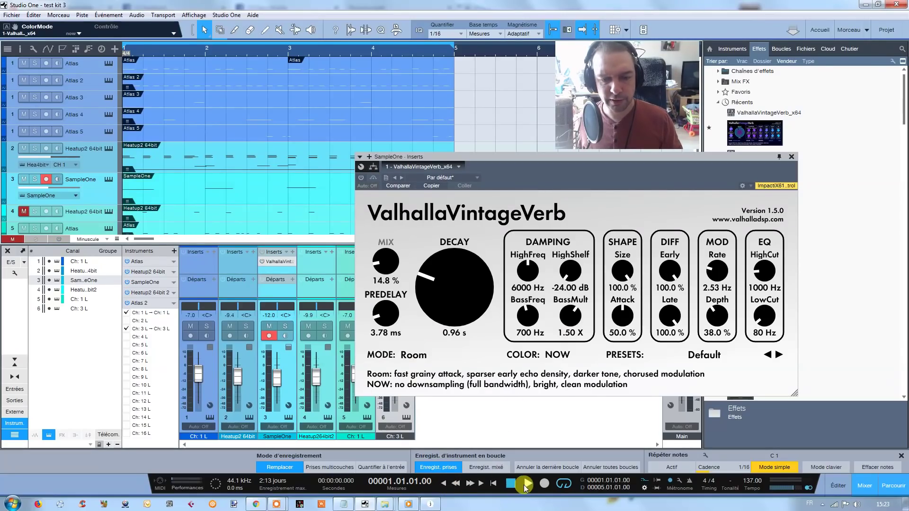
{"action": "key", "text": "space"}
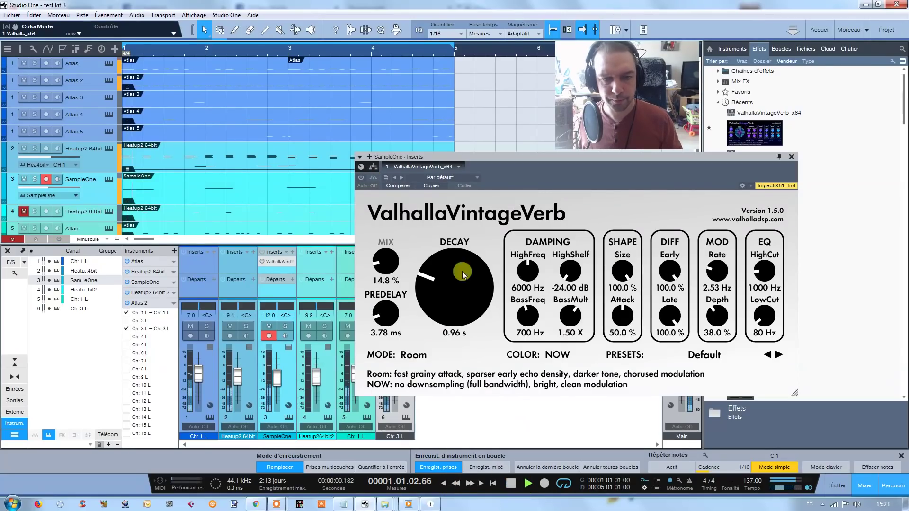
{"action": "left_click", "coordinate": [360, 176]}
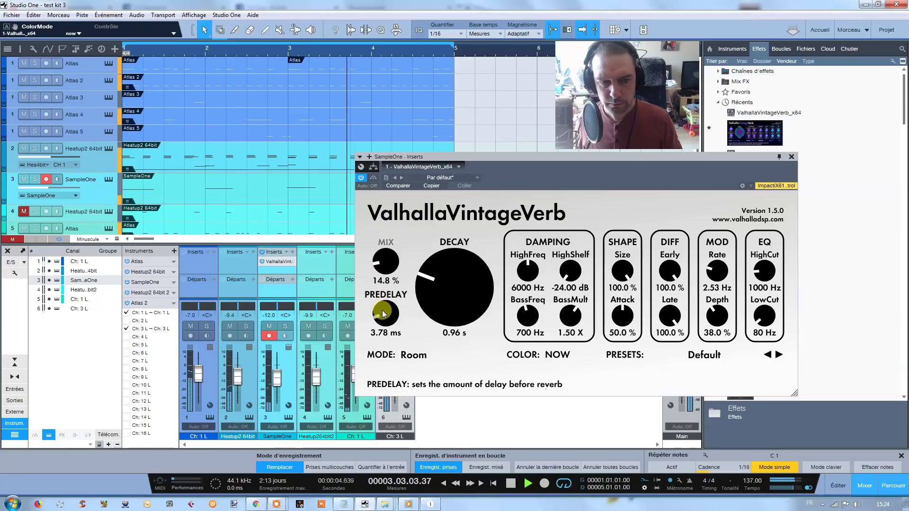
Lower the reverb's mix to 11.6 % and its HighCut to 960 Hz during playback, and stop the transport
{"action": "scroll", "coordinate": [382, 271], "scroll_direction": "down", "scroll_amount": 3}
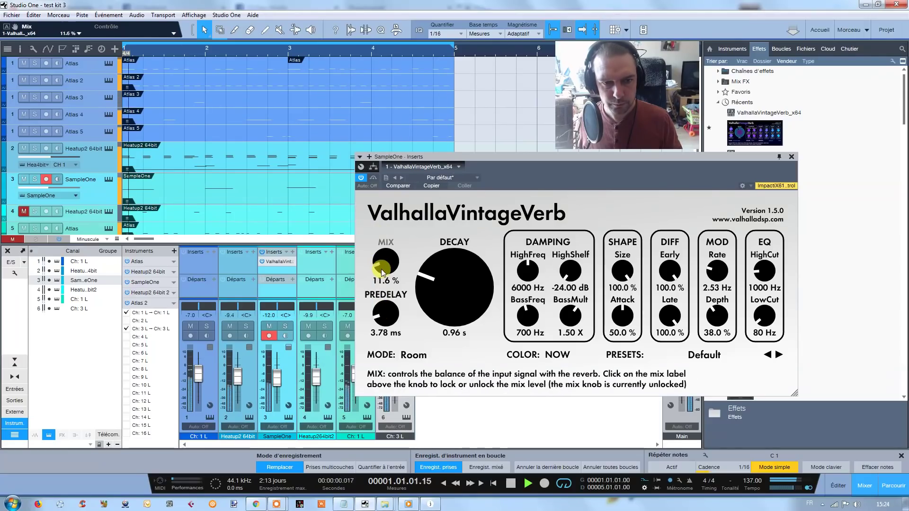
{"action": "left_click", "coordinate": [361, 178]}
{"action": "left_click_drag", "start_coordinate": [764, 272], "coordinate": [769, 275]}
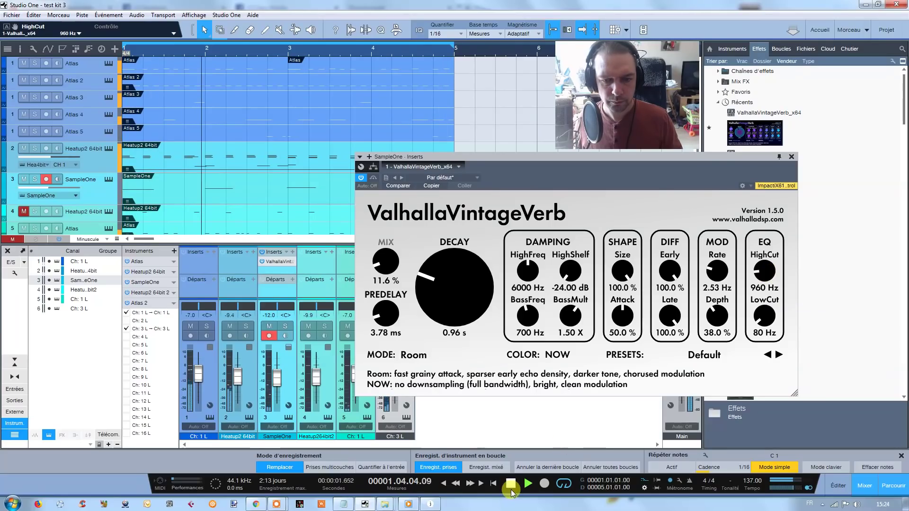
{"action": "left_click", "coordinate": [511, 484]}
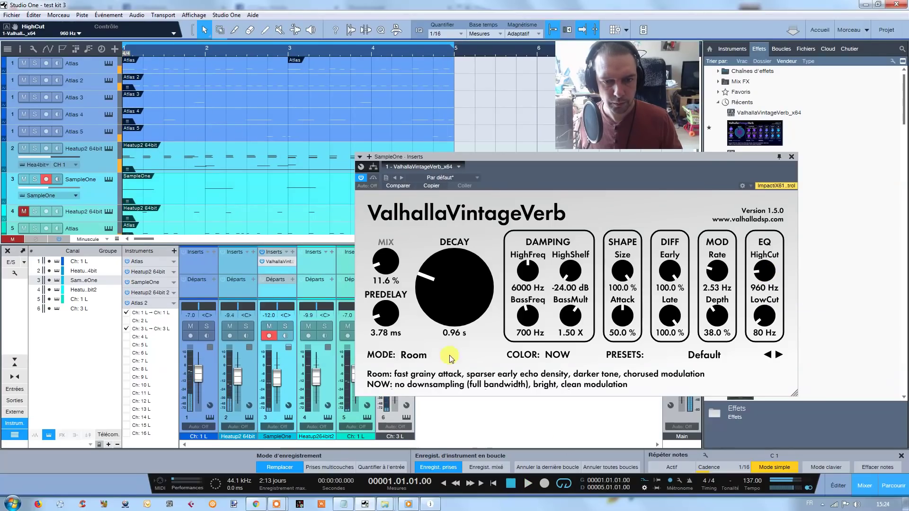